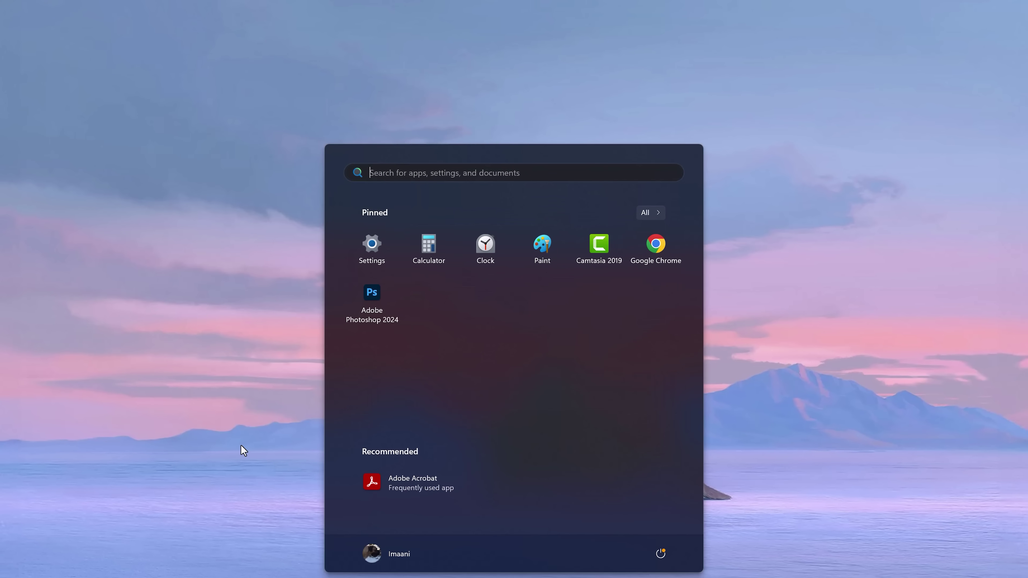
Search Start for 'Power' and open Choose a power plan in Power Options.
text(Power)
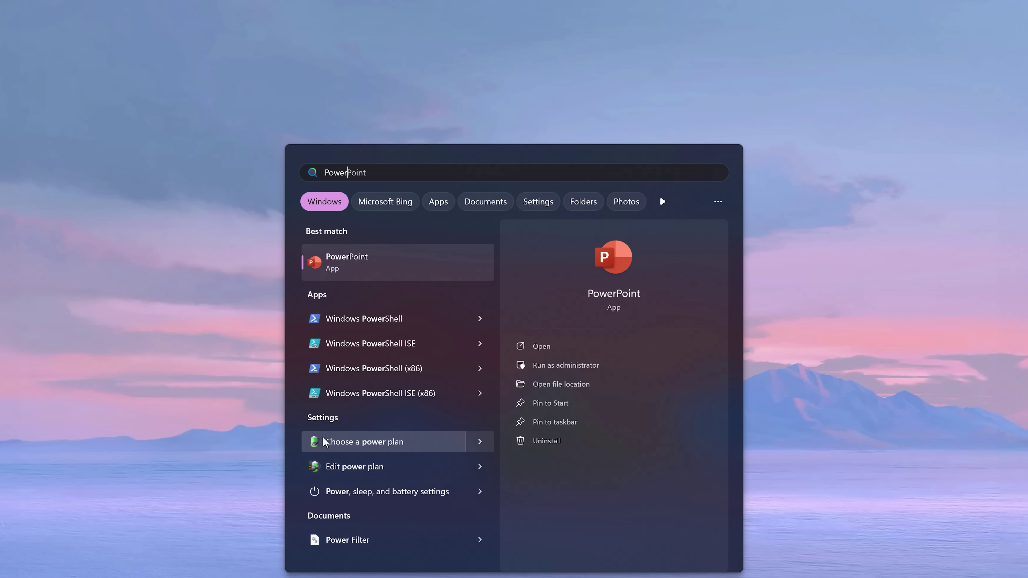
click(363, 441)
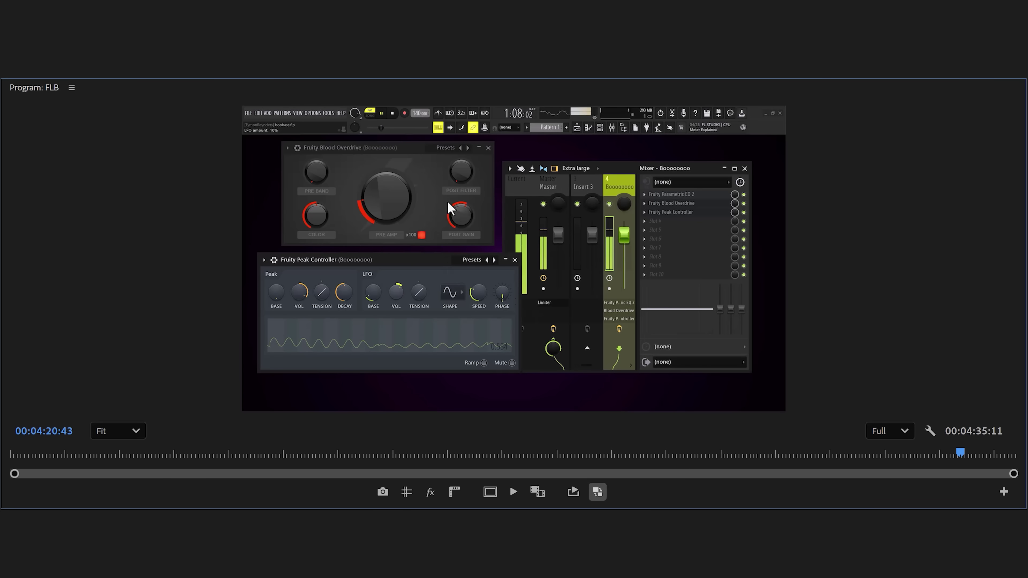
Drop the Program monitor's playback resolution and paused resolution to 1/8.
click(887, 430)
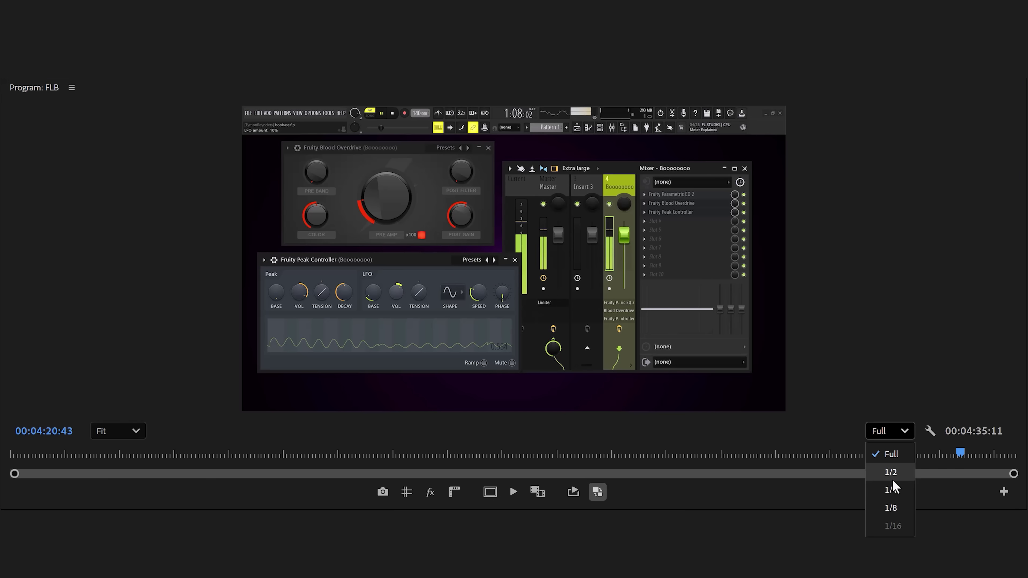
click(891, 508)
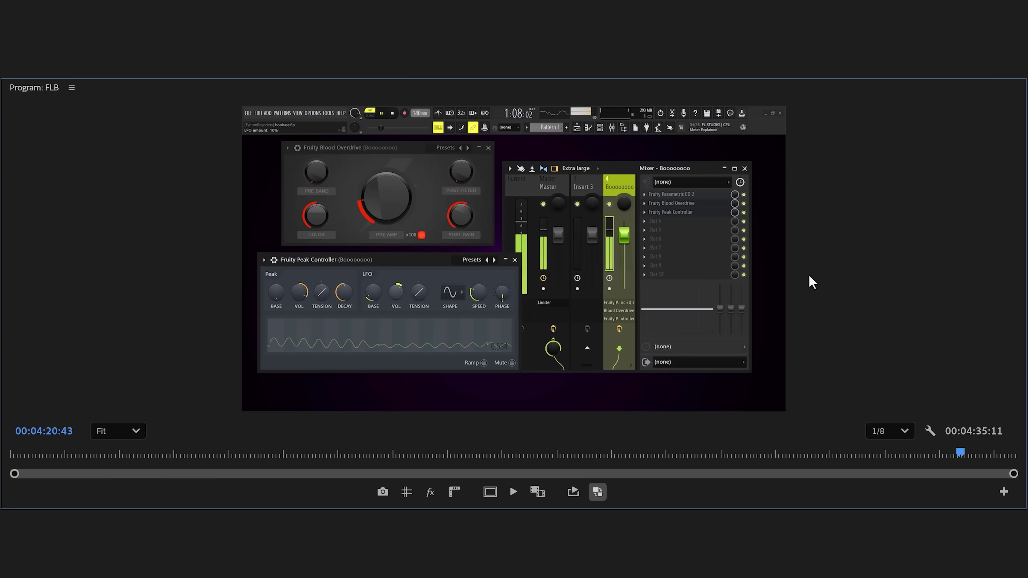
click(930, 429)
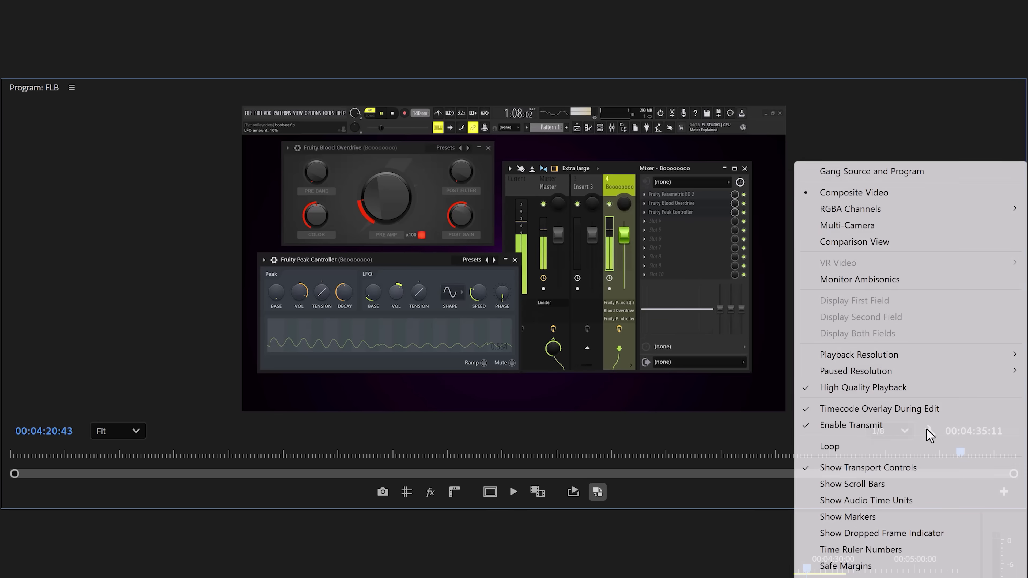
mouse_move(878, 371)
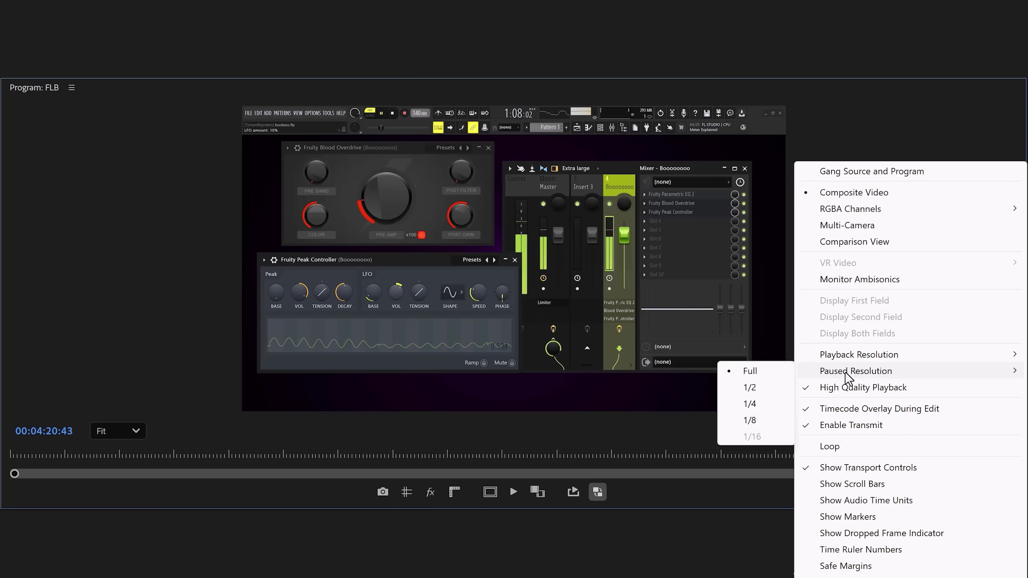
click(763, 421)
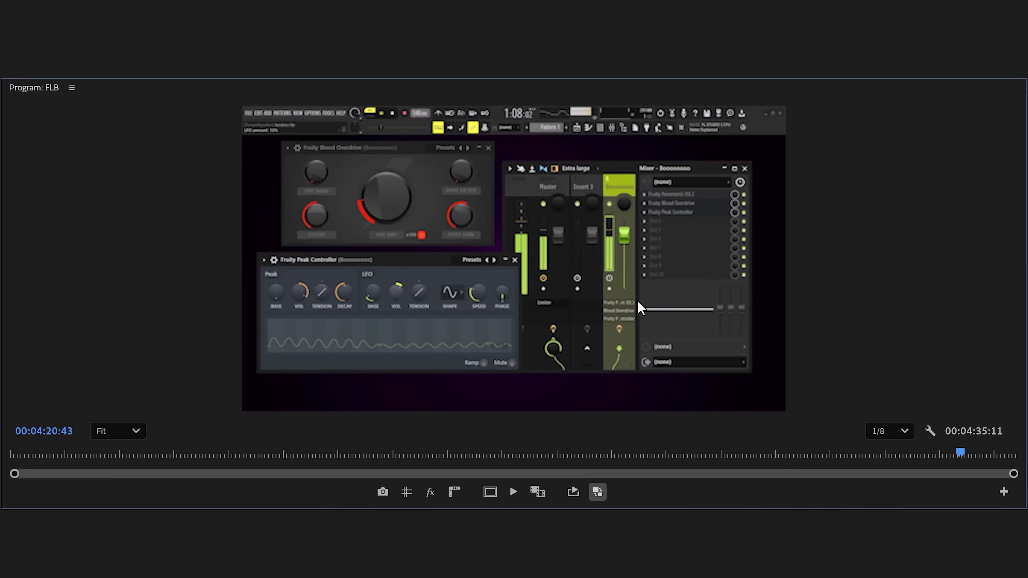
Return playback resolution to Full, disable High Quality Playback, and open the Button Editor.
click(890, 431)
click(889, 372)
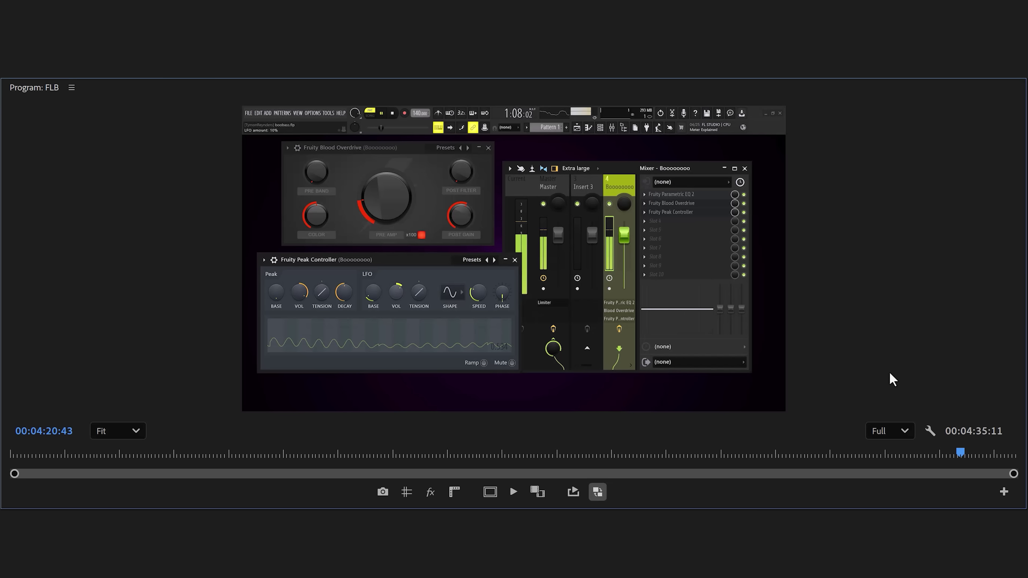
click(929, 431)
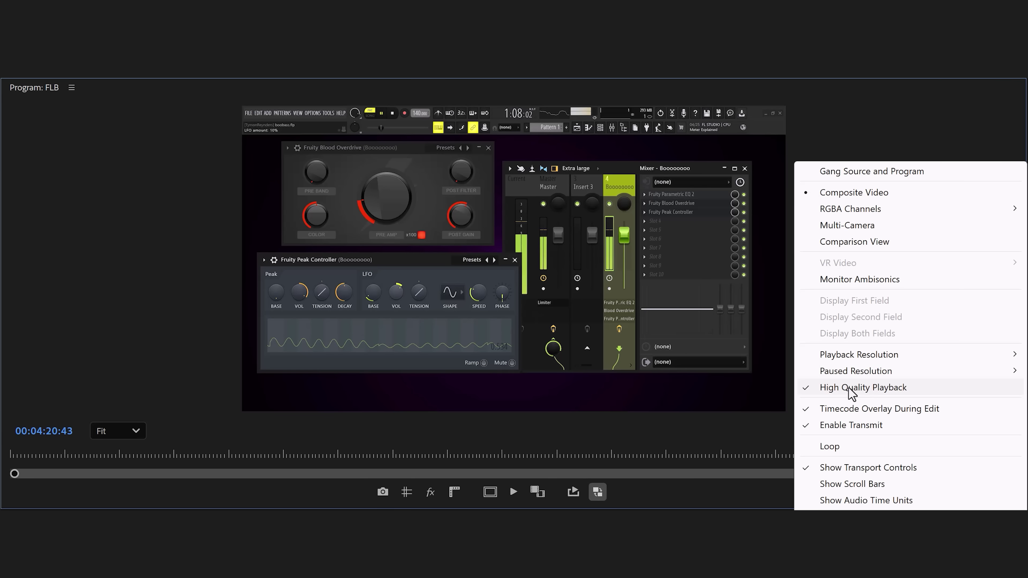
click(867, 388)
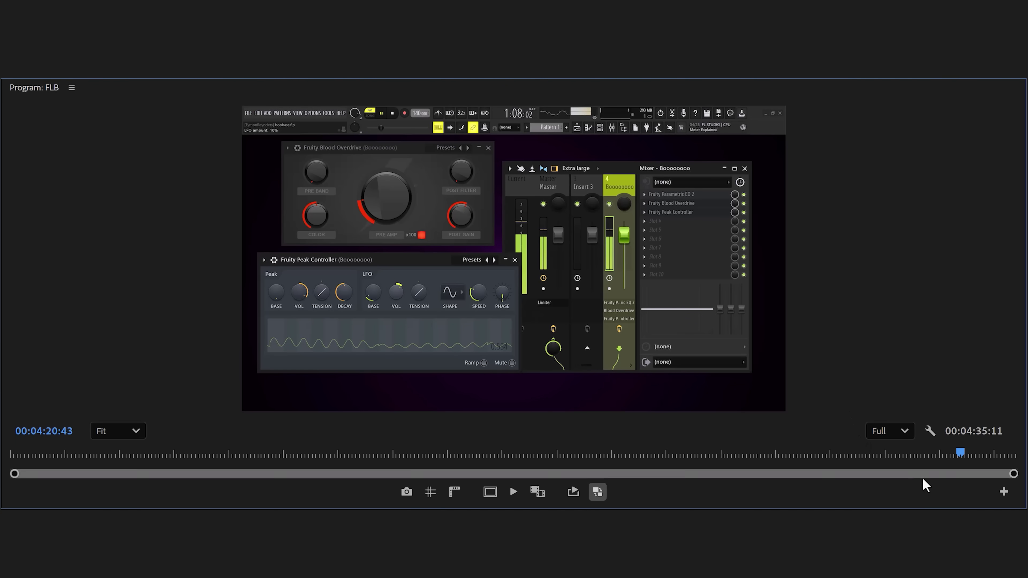
click(1003, 493)
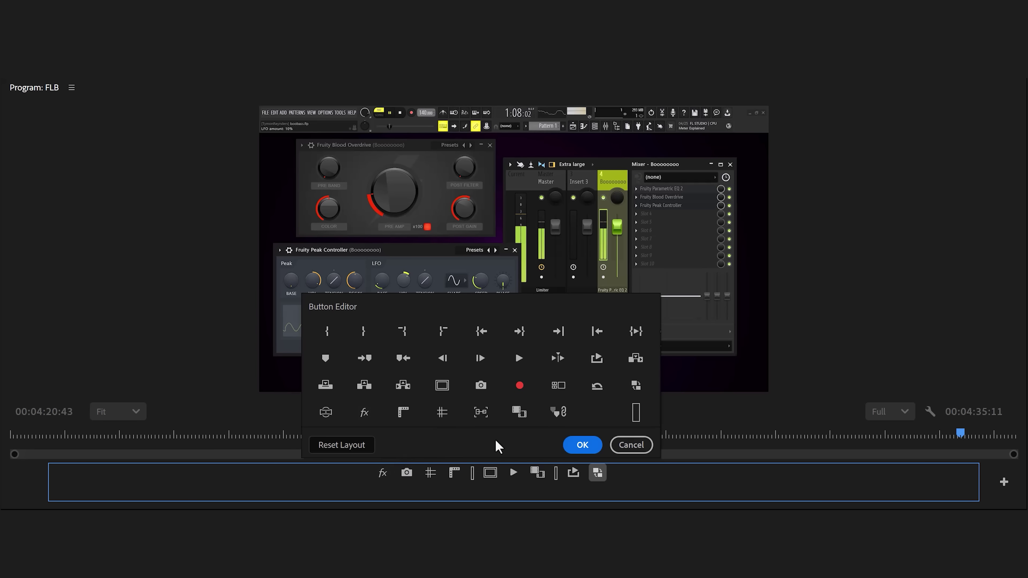
Confirm the fx Global FX Mute button on the Program monitor's button bar with OK.
click(571, 446)
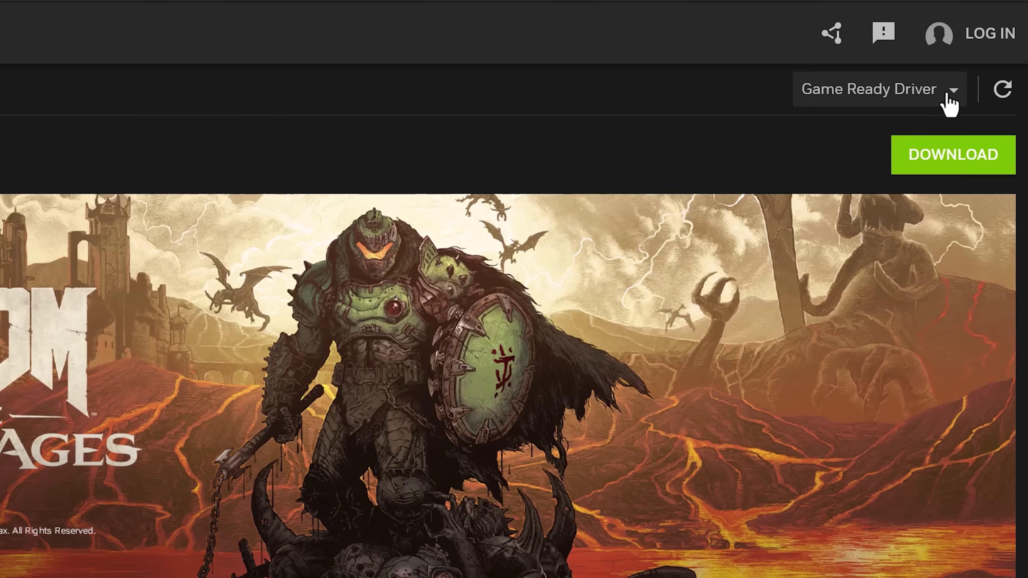
Open the Game Ready Driver dropdown on the NVIDIA Drivers page to see Studio and Game Ready options.
click(989, 50)
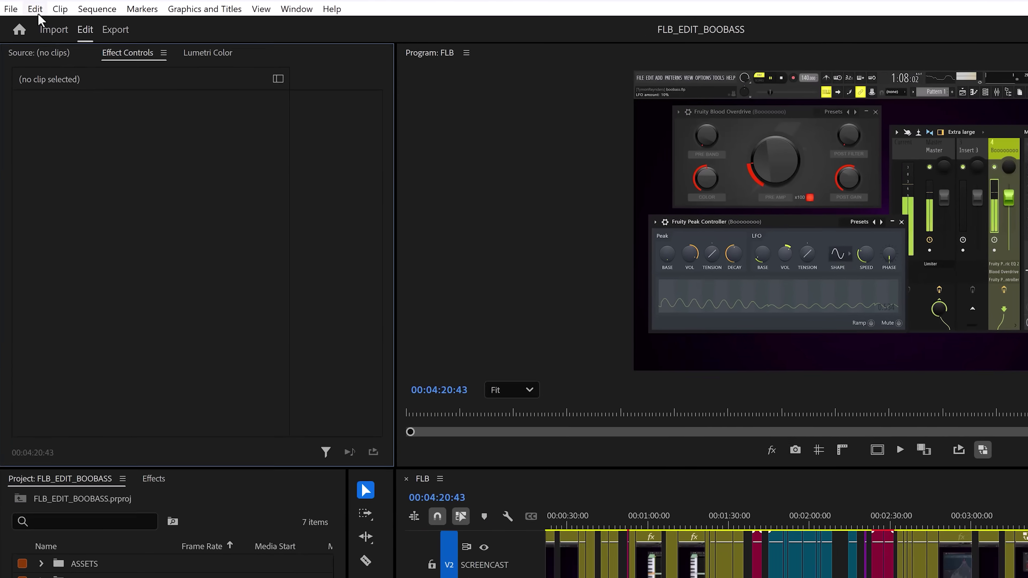
Delete unused media cache files from Preferences > Media Cache.
click(27, 7)
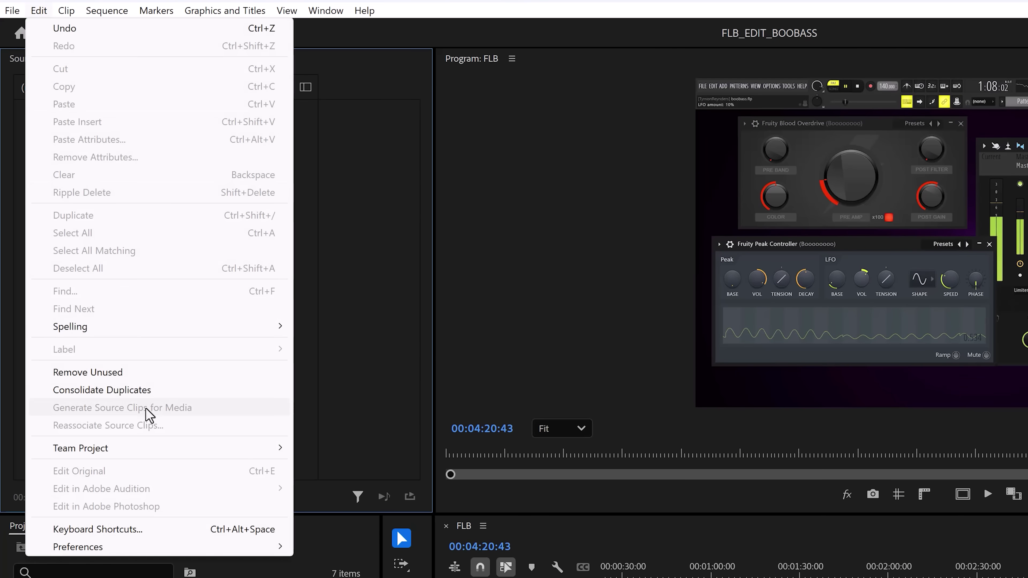
mouse_move(158, 546)
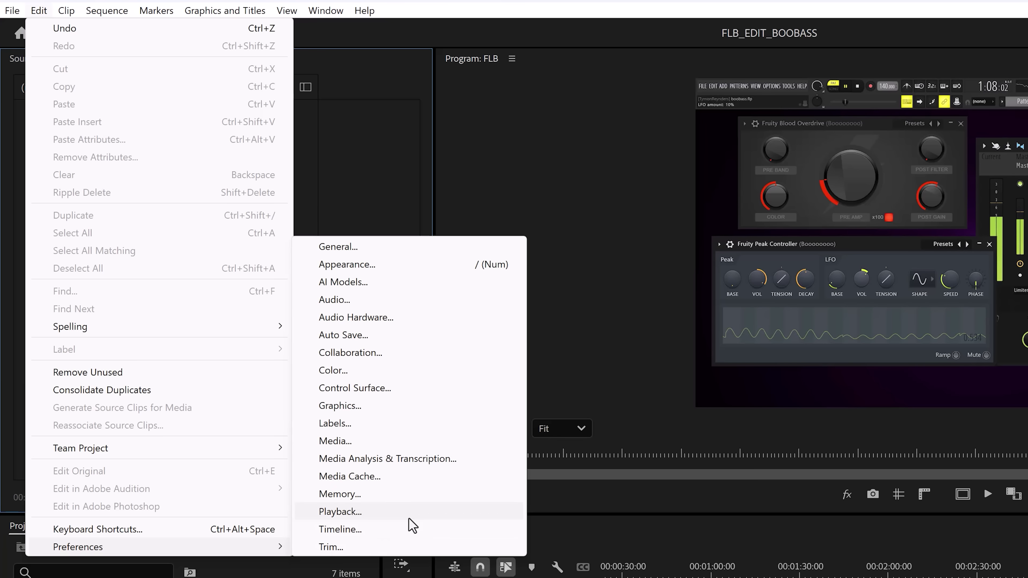
click(433, 478)
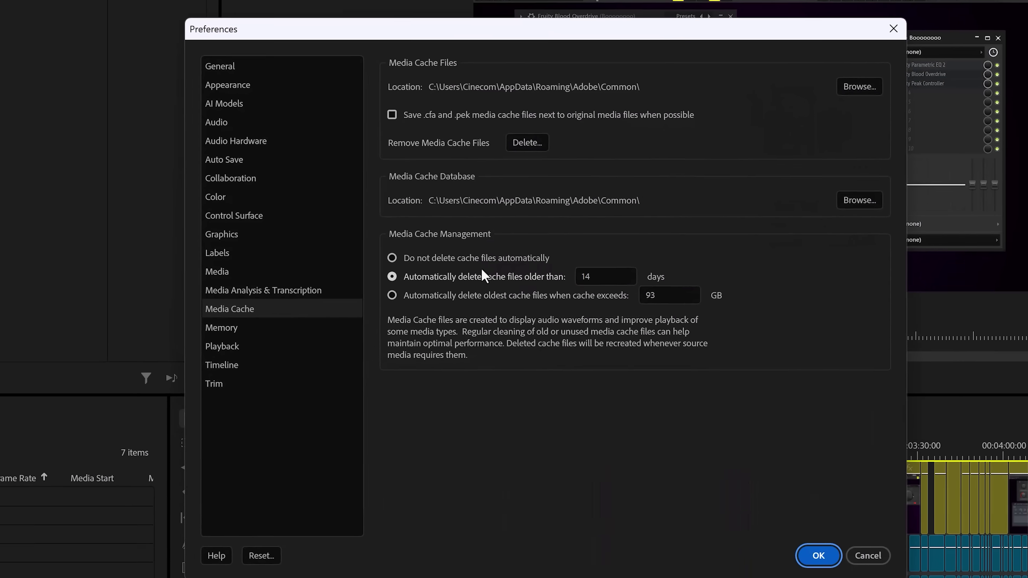
click(510, 135)
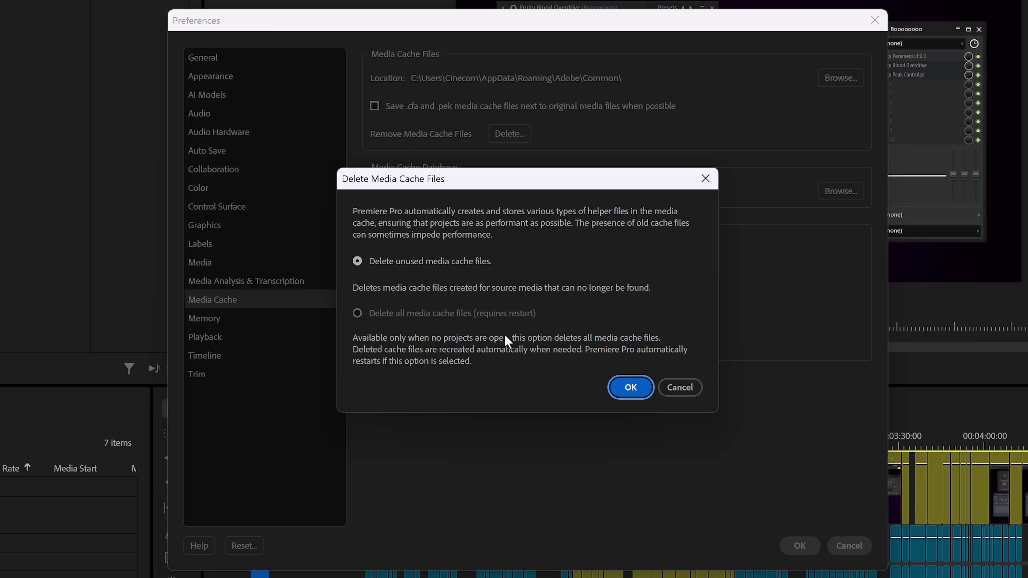
click(630, 388)
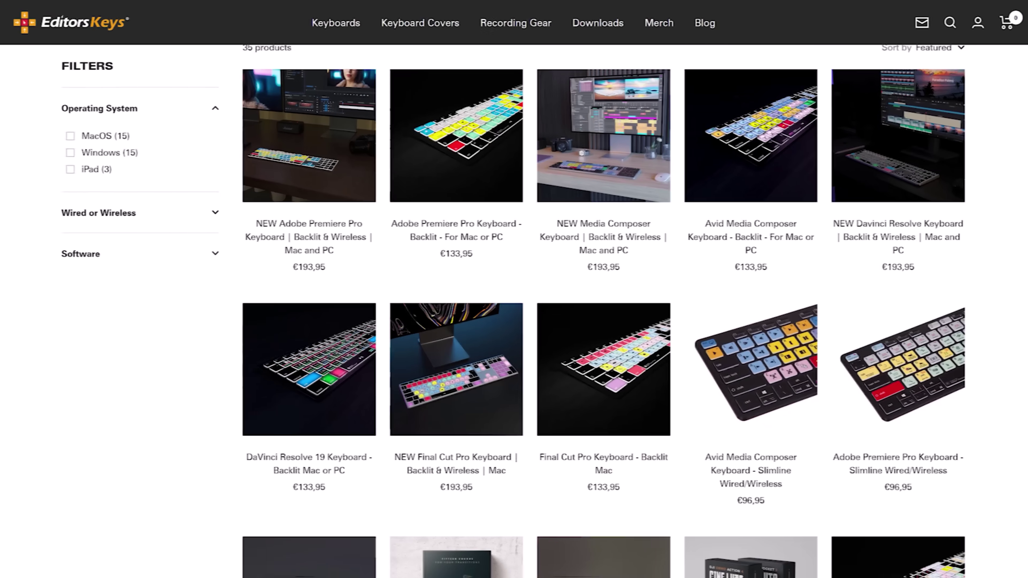
Scroll the Editors Keys homepage down to the Collection List of editing keyboards.
scroll(599, 308, down, 3)
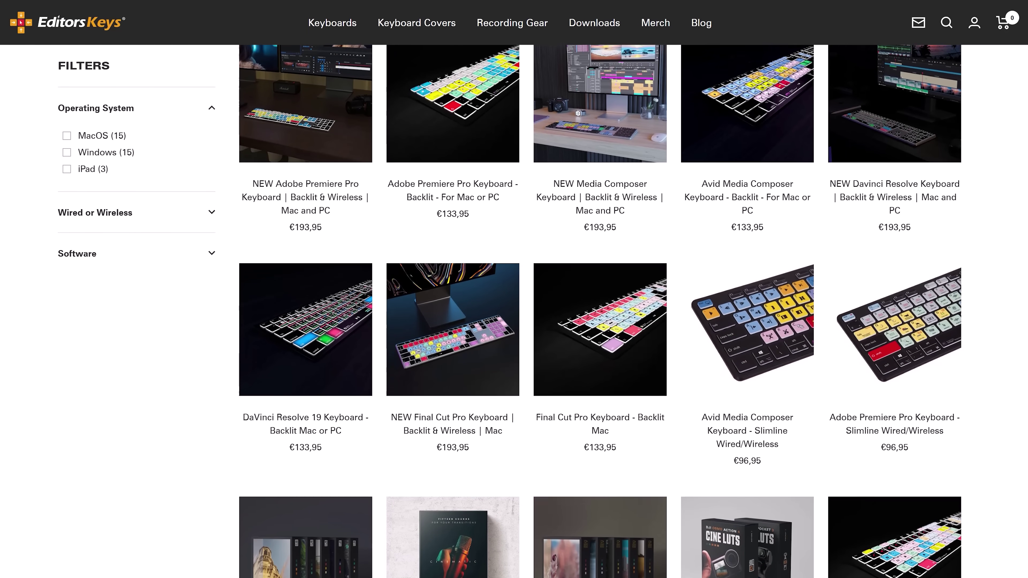
scroll(599, 308, down, 2)
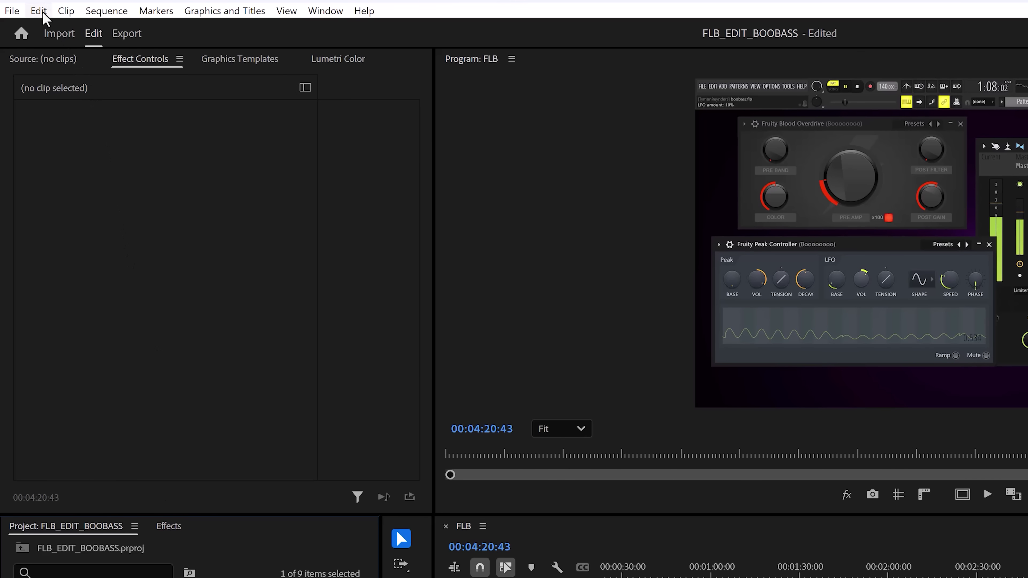
Run Consolidate Duplicates and Remove Unused from the Edit menu, leaving six project folders.
click(40, 3)
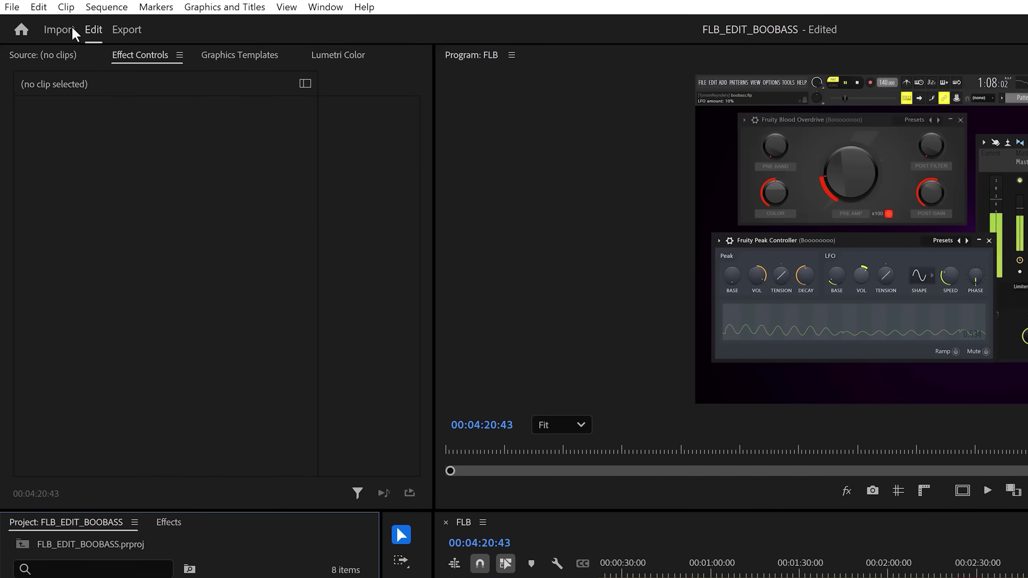
click(42, 8)
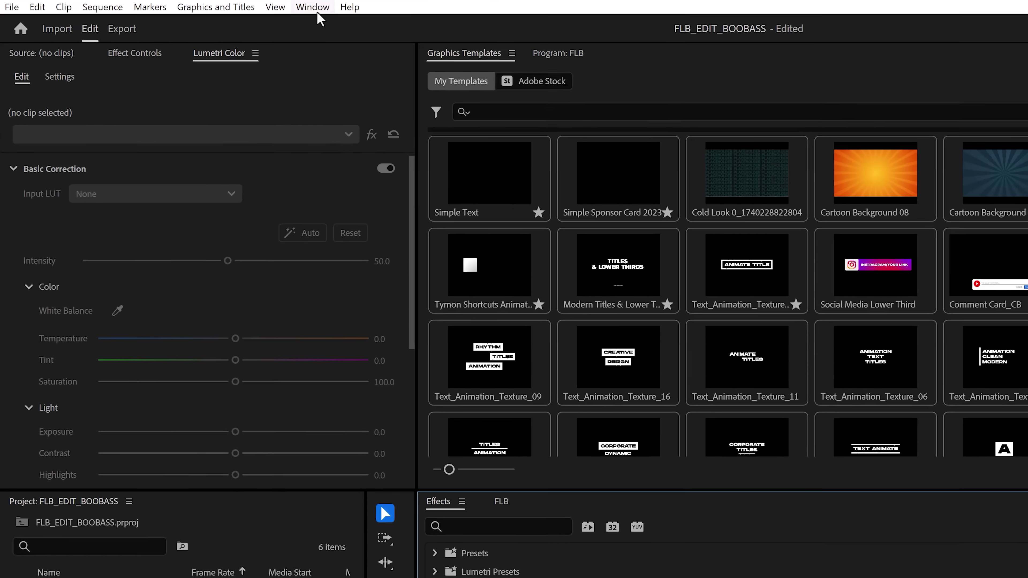
Reset the Screencast PRB workspace via Window > Workspaces > Reset to Saved Layout.
click(317, 12)
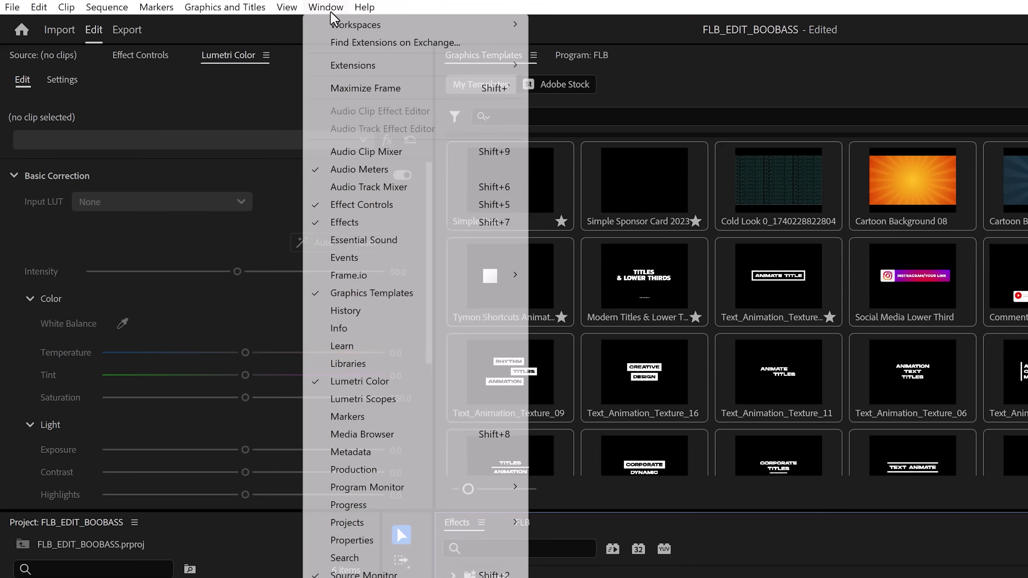
mouse_move(400, 30)
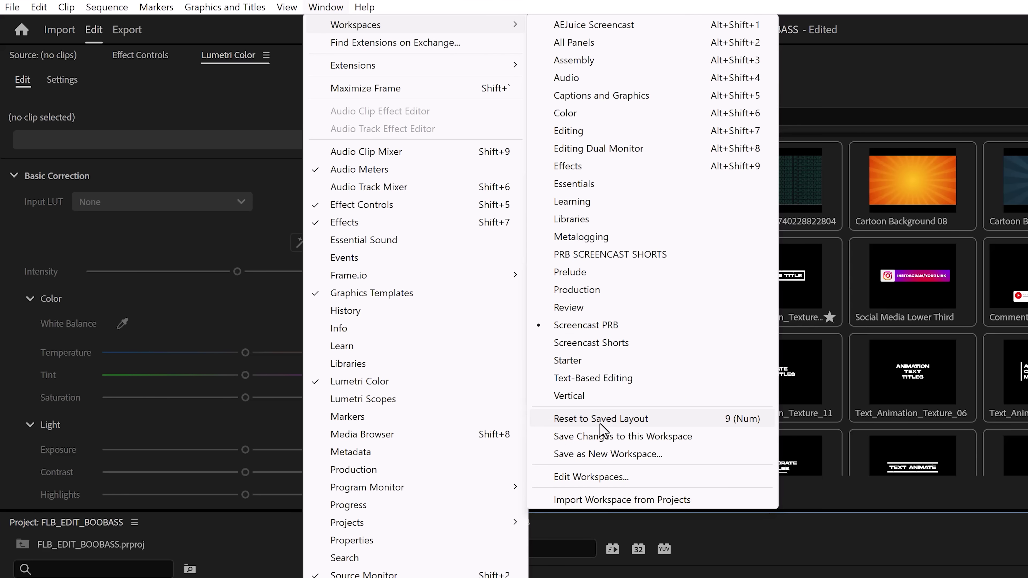
click(727, 419)
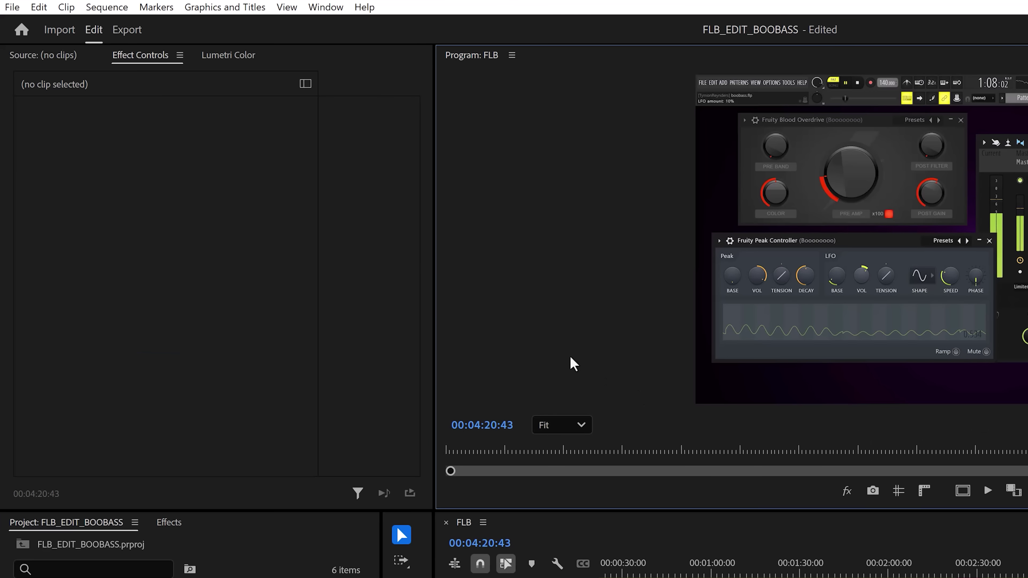
click(38, 7)
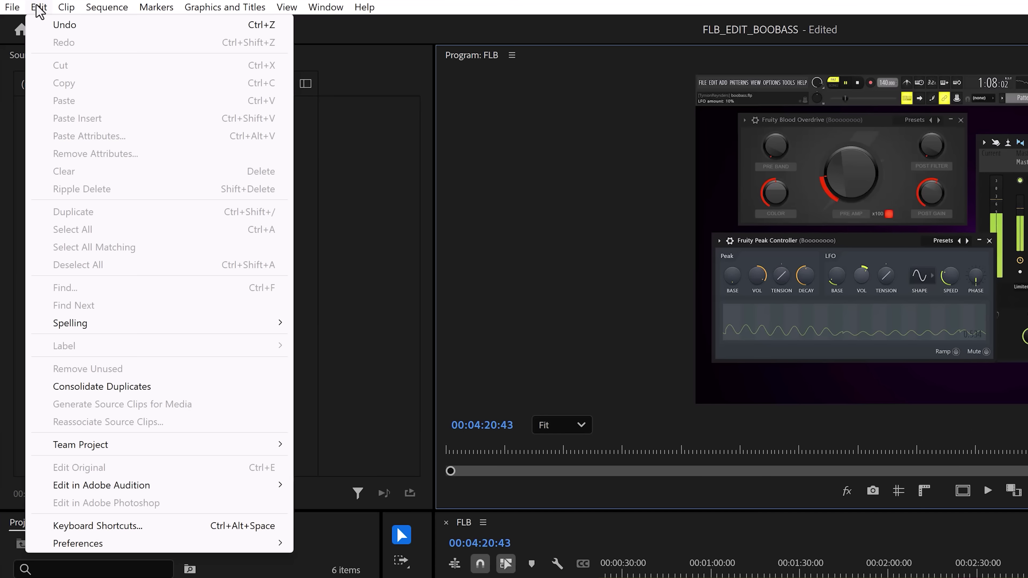
Search keyboard shortcuts for 'rese' and verify Reset to Saved Layout is bound to 9 (Num).
click(182, 528)
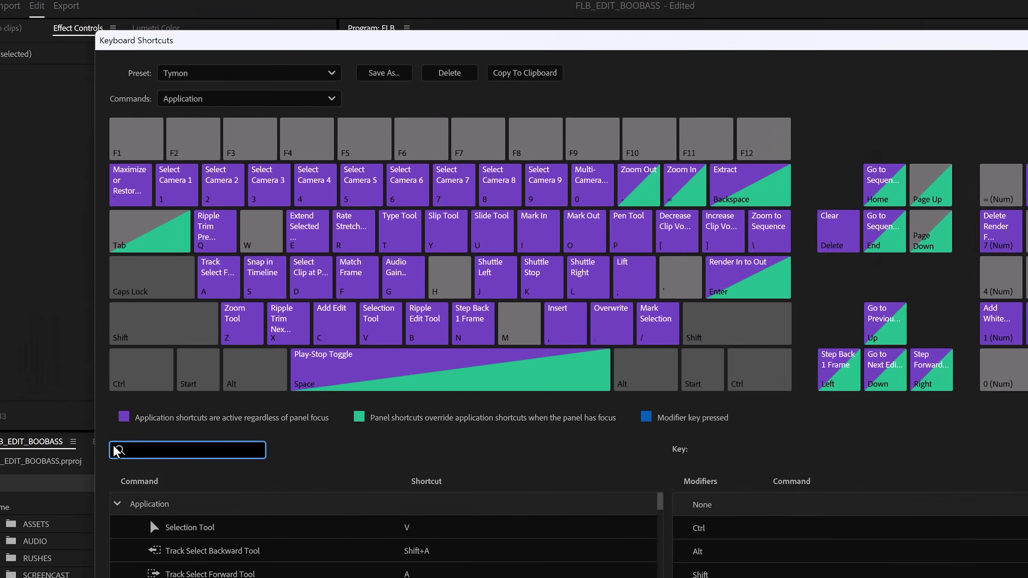
text(reset to)
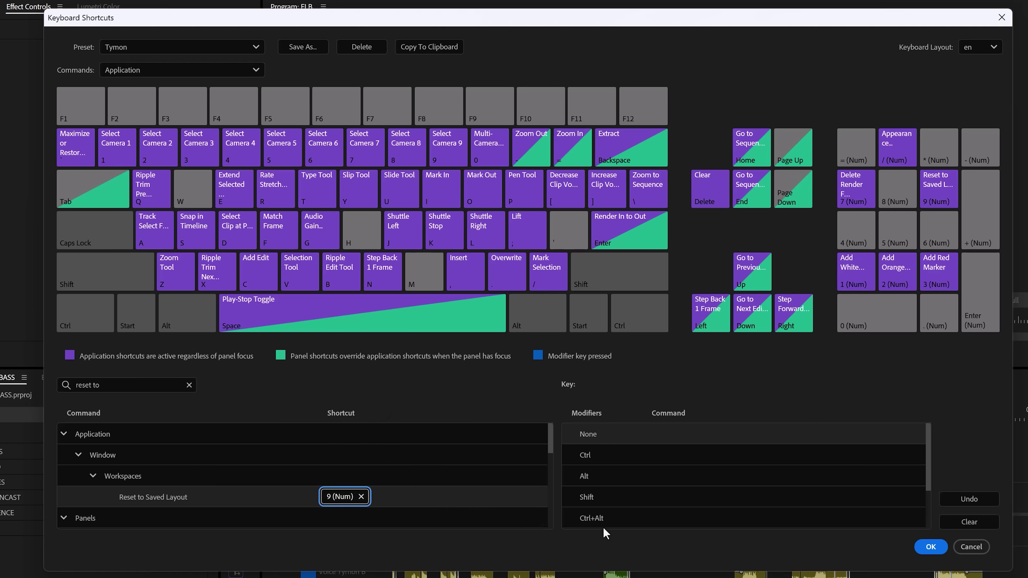
click(920, 547)
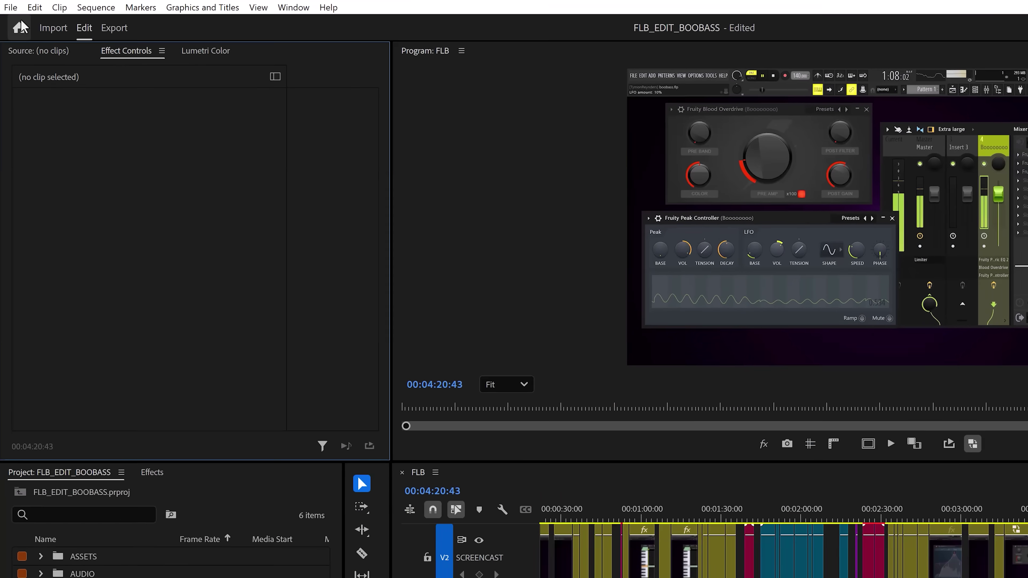
Open General project settings to check the renderer is Mercury Playback Engine GPU Acceleration (CUDA).
click(10, 7)
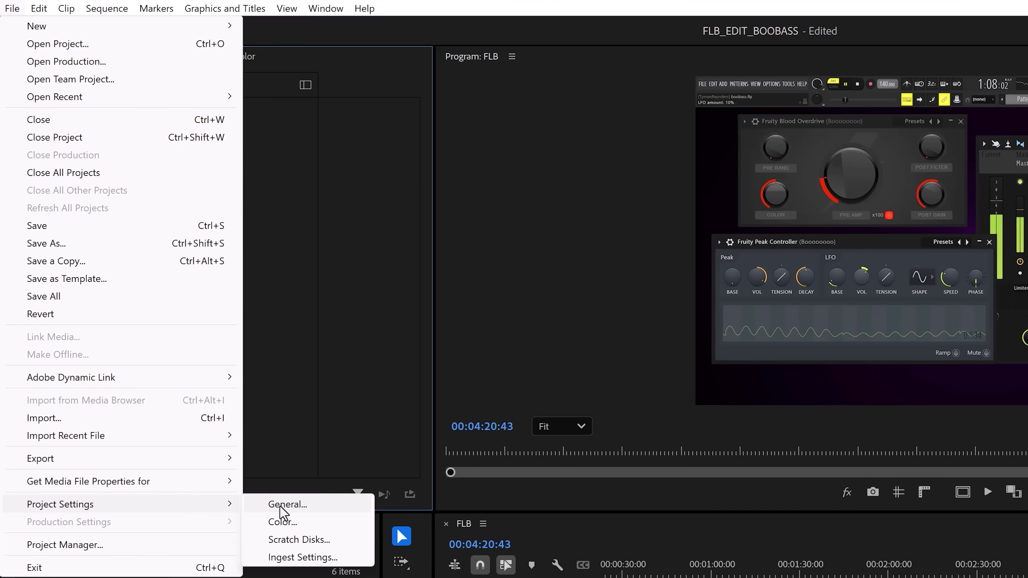
click(285, 505)
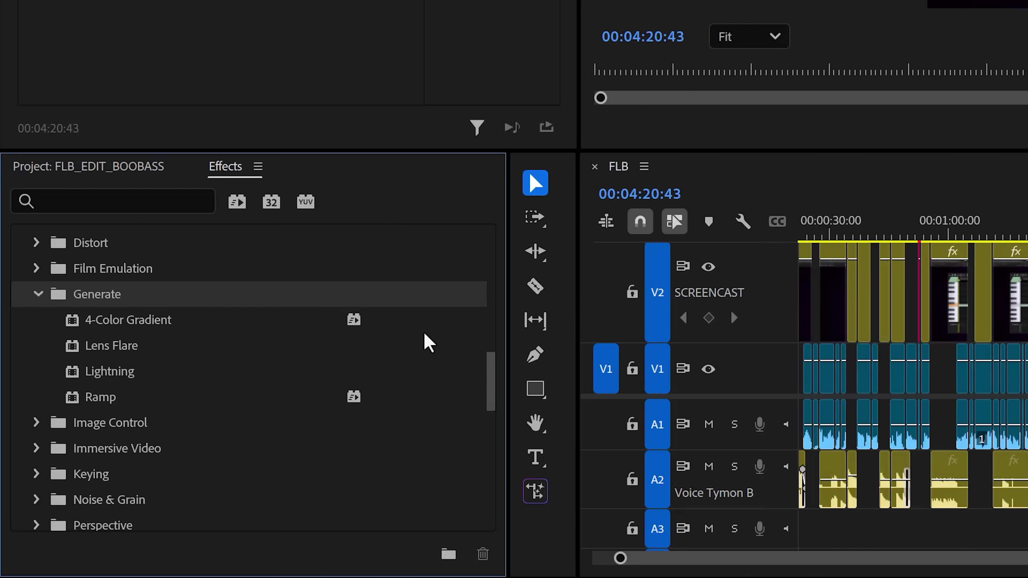
Select the GPU-accelerated 4-Color Gradient effect in the Generate folder of Video Effects.
click(284, 321)
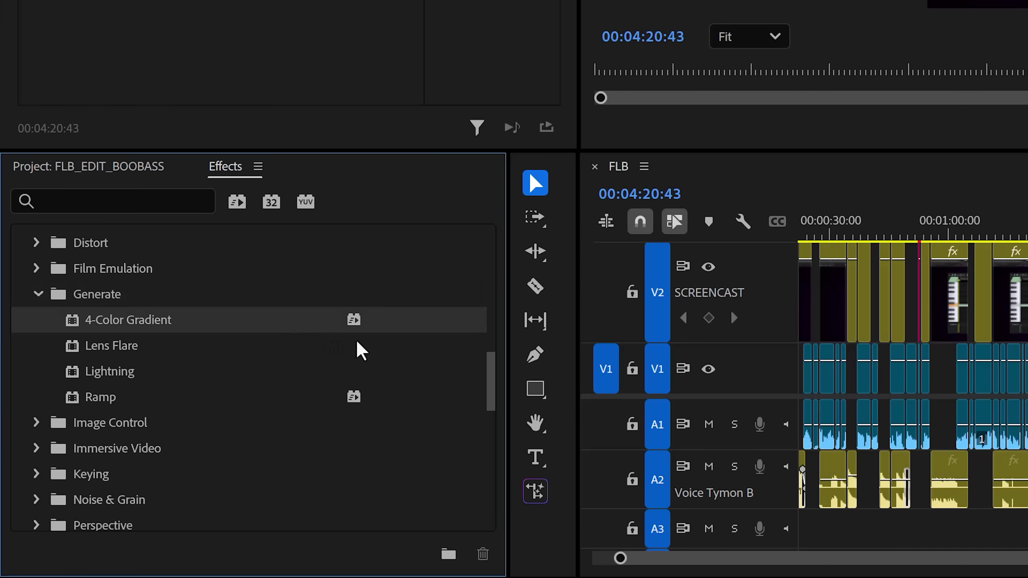